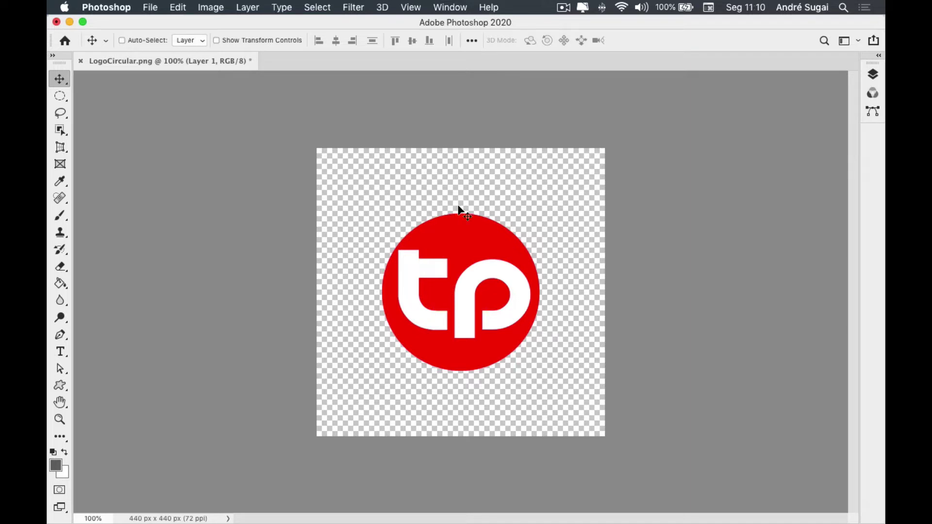
# - Show the Libraries panel beside the logo and bring up its add-content choices
pyautogui.click(450, 7)
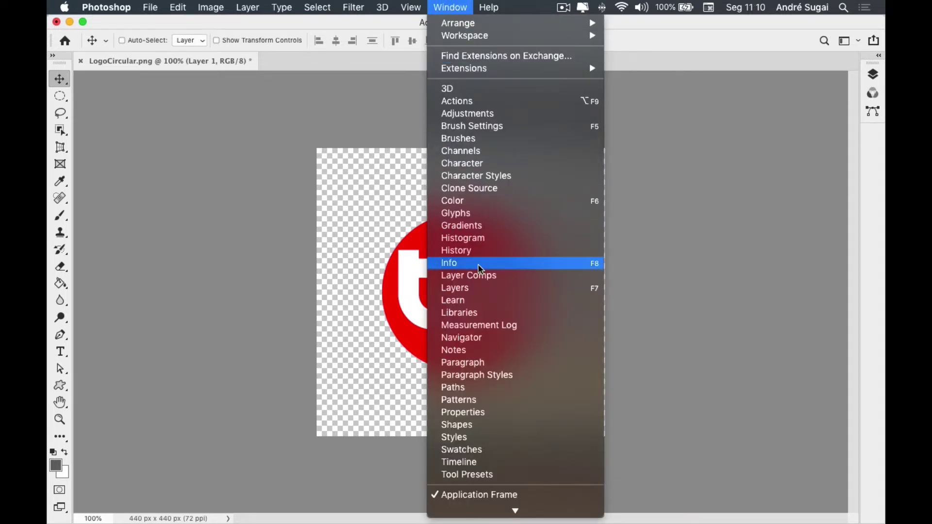
pyautogui.click(475, 319)
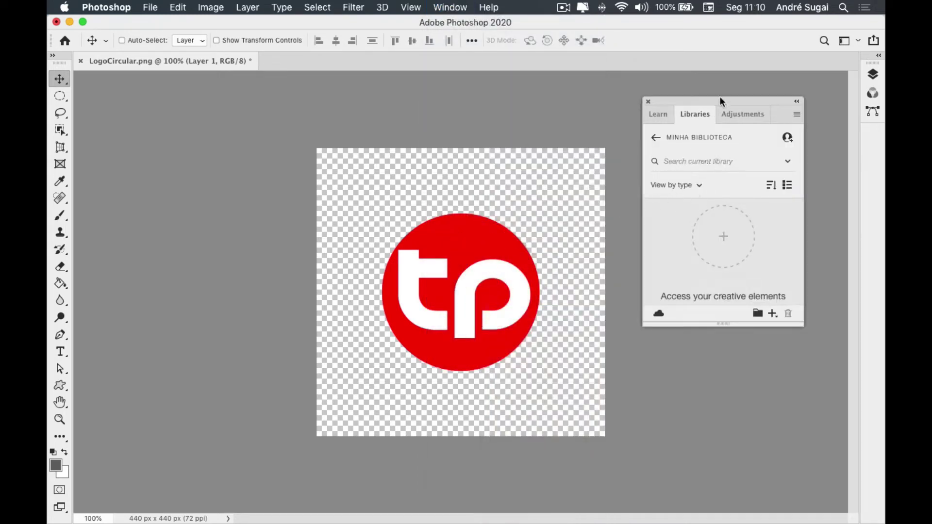
pyautogui.moveTo(721, 103); pyautogui.dragTo(758, 82)
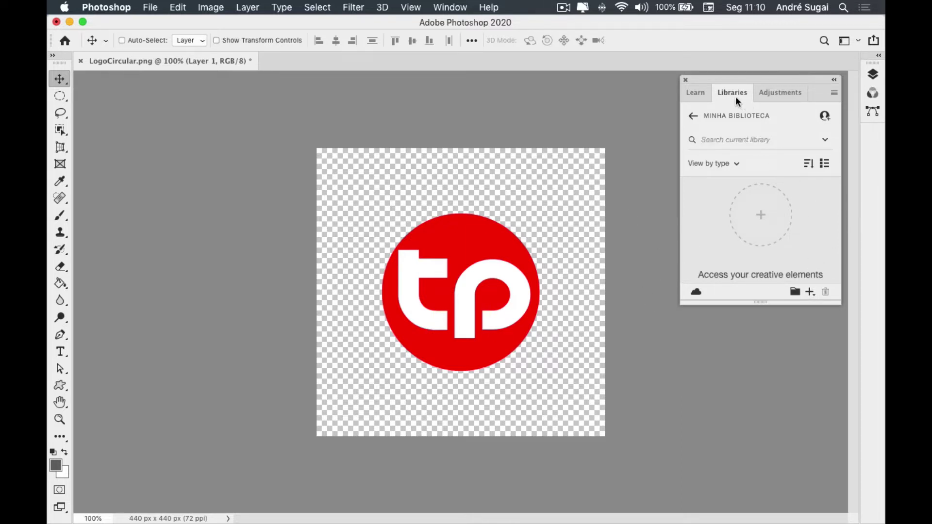
pyautogui.click(809, 292)
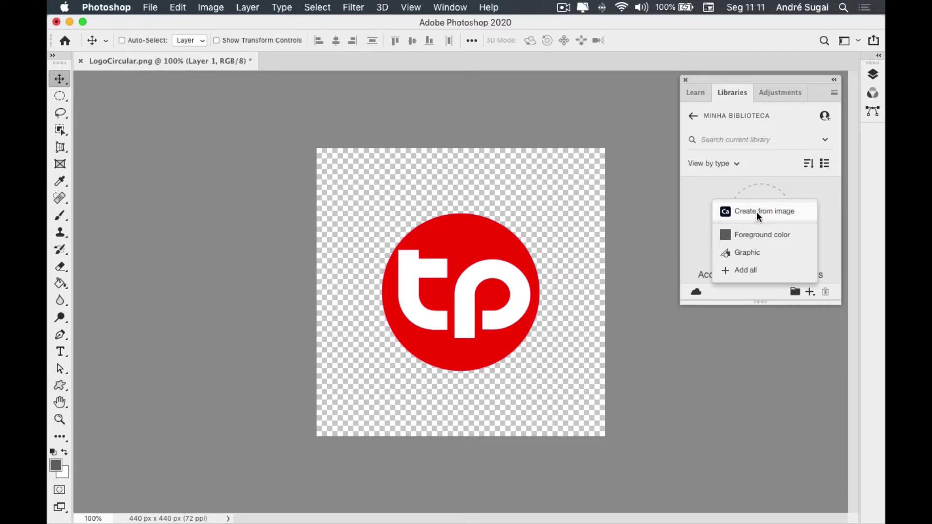
# - Start Create from image on the tp logo and preview each pattern type, ending on the plain grid
pyautogui.click(758, 216)
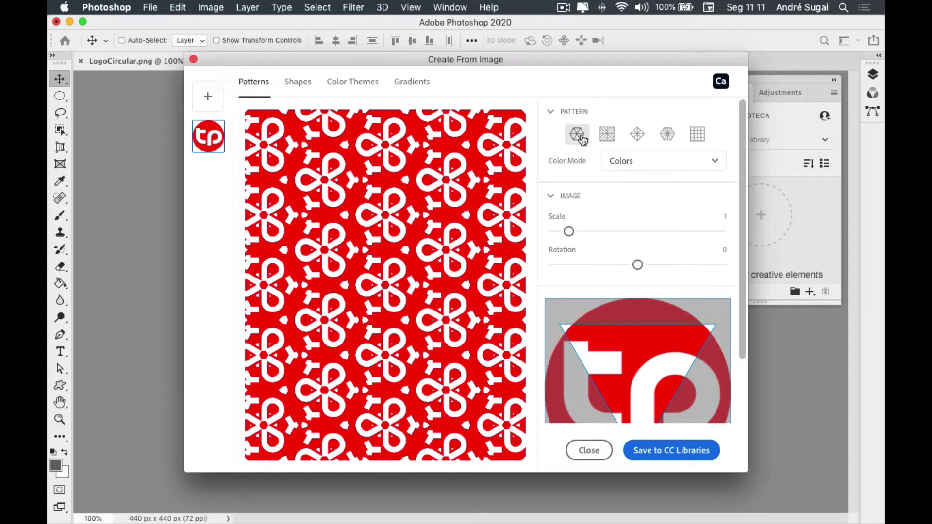
pyautogui.click(607, 136)
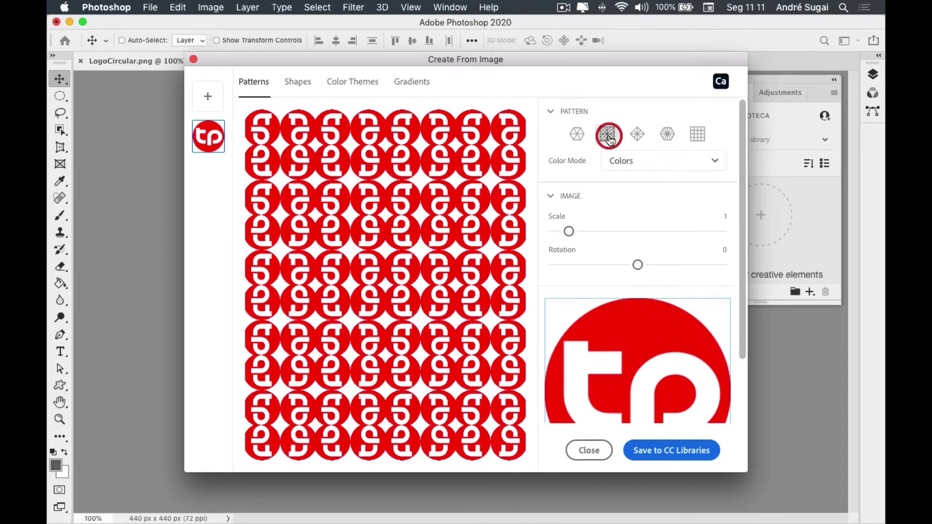
pyautogui.click(638, 136)
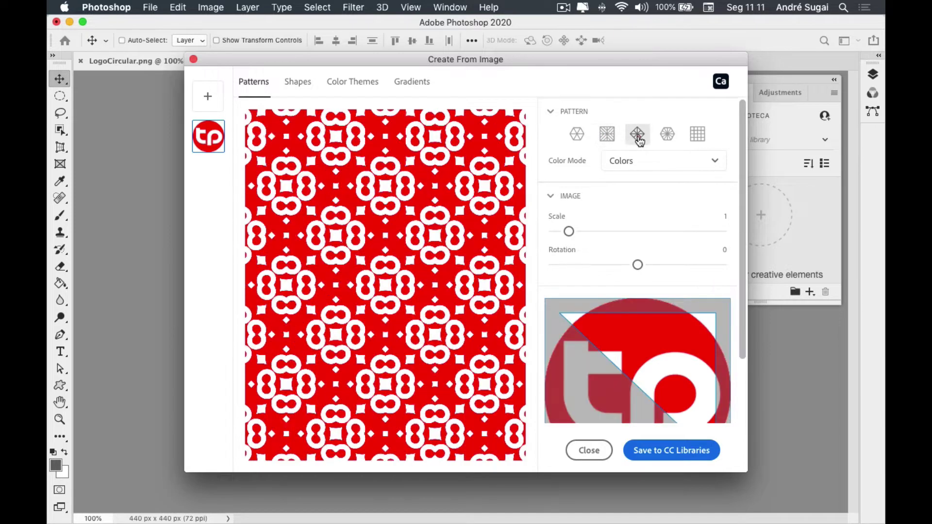
pyautogui.click(668, 137)
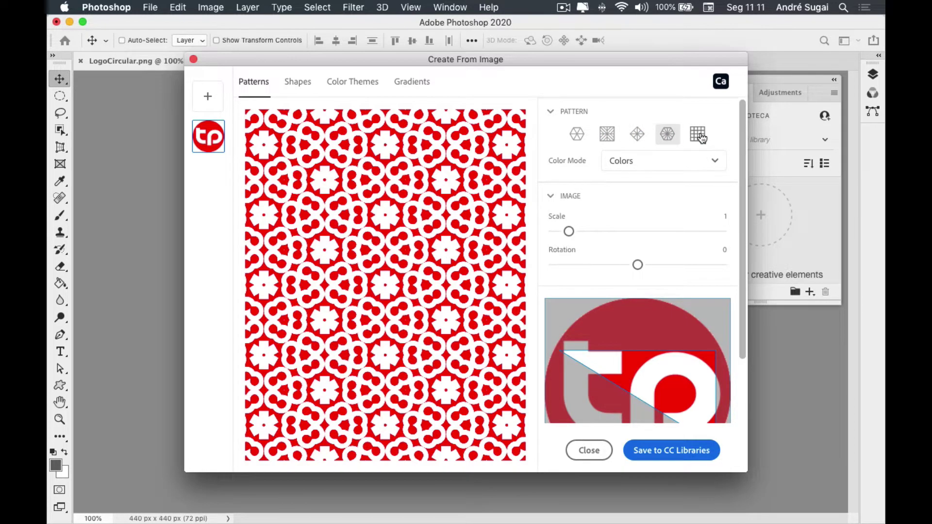
pyautogui.click(699, 137)
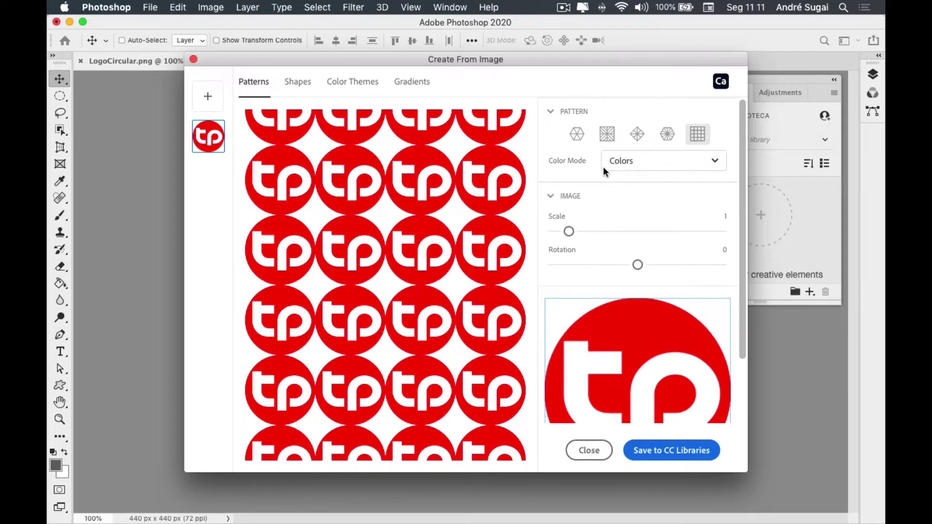
# - Toggle the grid pattern to Grayscale and back to Colors, then set Scale 2.7 and Rotation -144
pyautogui.click(631, 166)
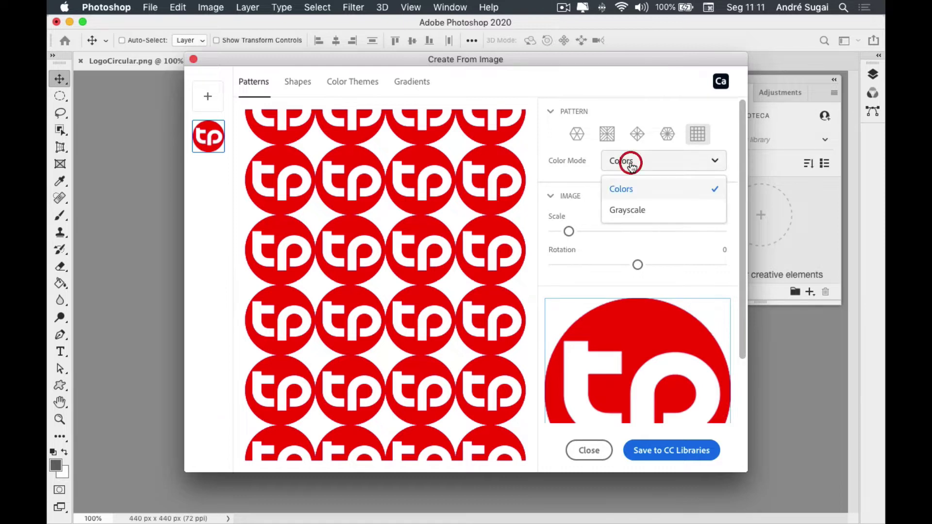
pyautogui.click(626, 212)
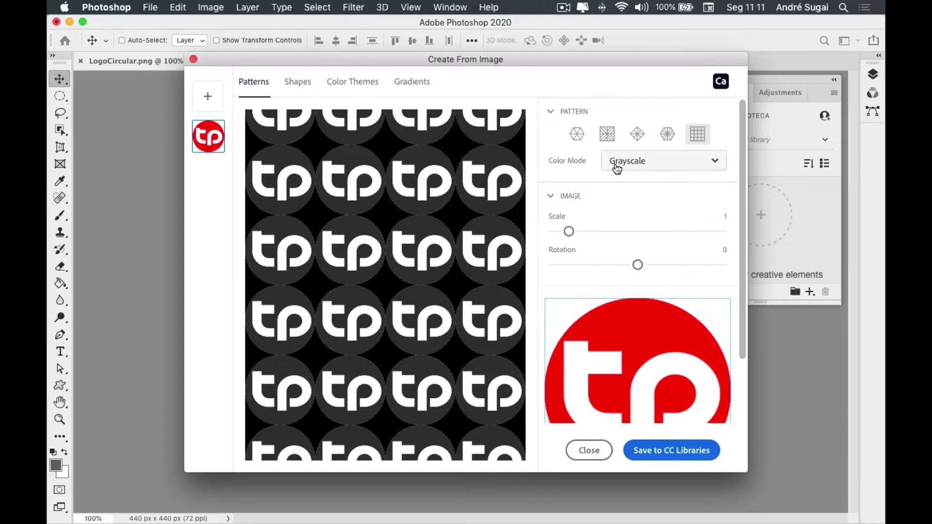
pyautogui.click(619, 164)
pyautogui.click(622, 188)
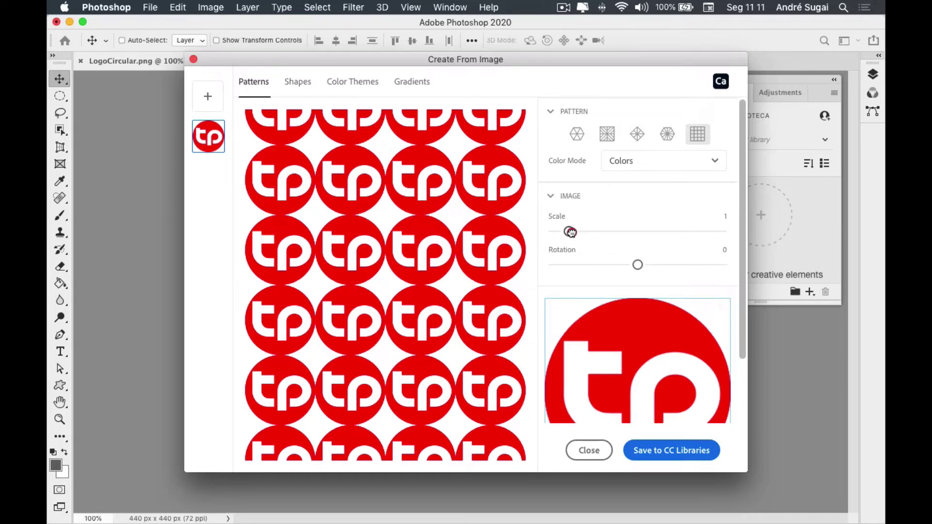
pyautogui.moveTo(570, 232); pyautogui.dragTo(595, 232)
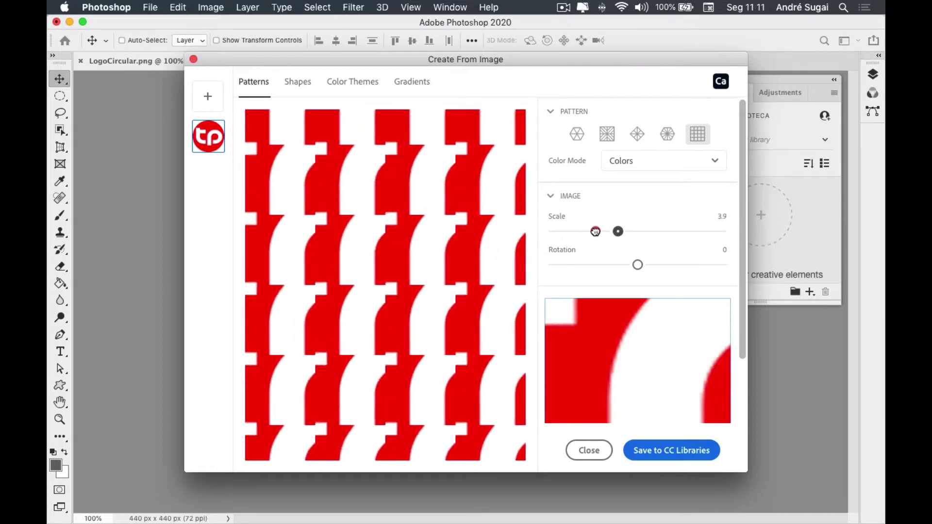
pyautogui.moveTo(637, 265); pyautogui.dragTo(571, 264)
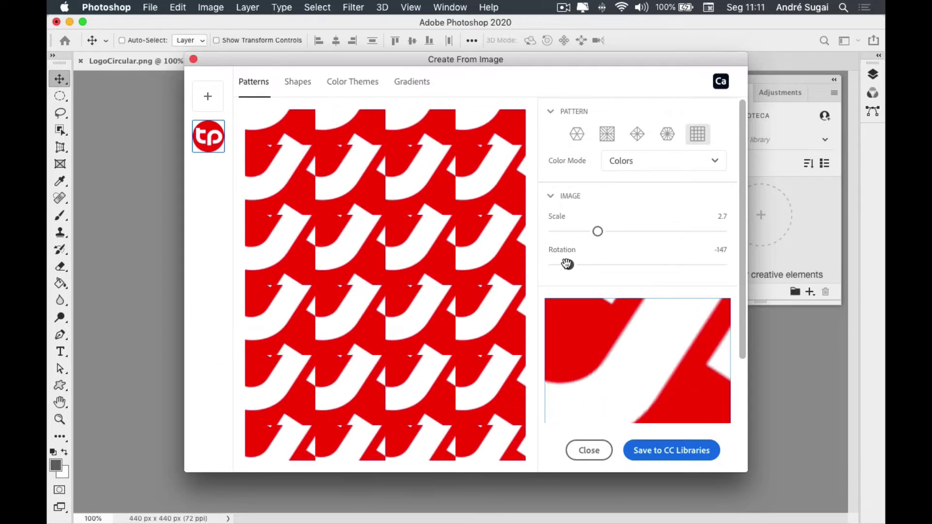
# - Try the hexagonal and diagonal-mirror kaleidoscope styles, enlarging and rotating the logo
pyautogui.click(667, 134)
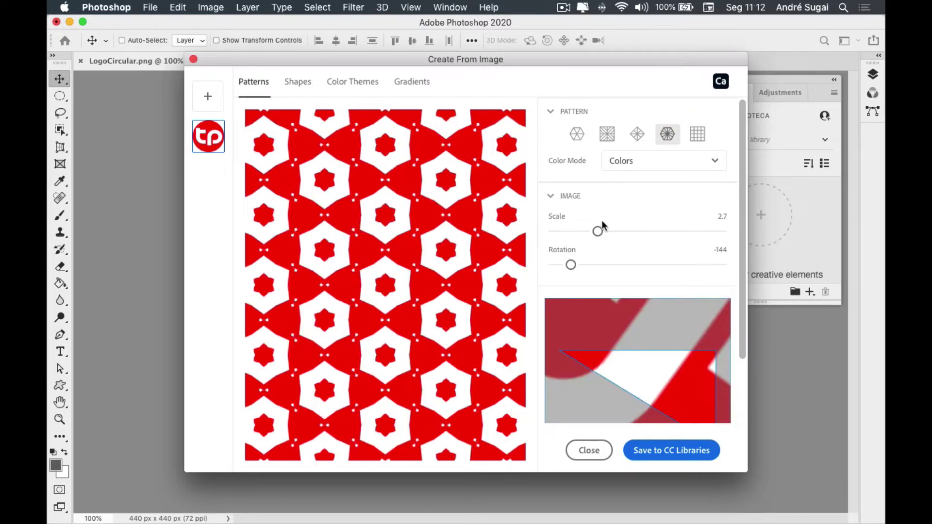
pyautogui.moveTo(606, 233)
pyautogui.mouseDown()
pyautogui.moveTo(682, 235)
pyautogui.moveTo(563, 233)
pyautogui.moveTo(632, 231)
pyautogui.moveTo(574, 232)
pyautogui.mouseUp()
pyautogui.click(636, 134)
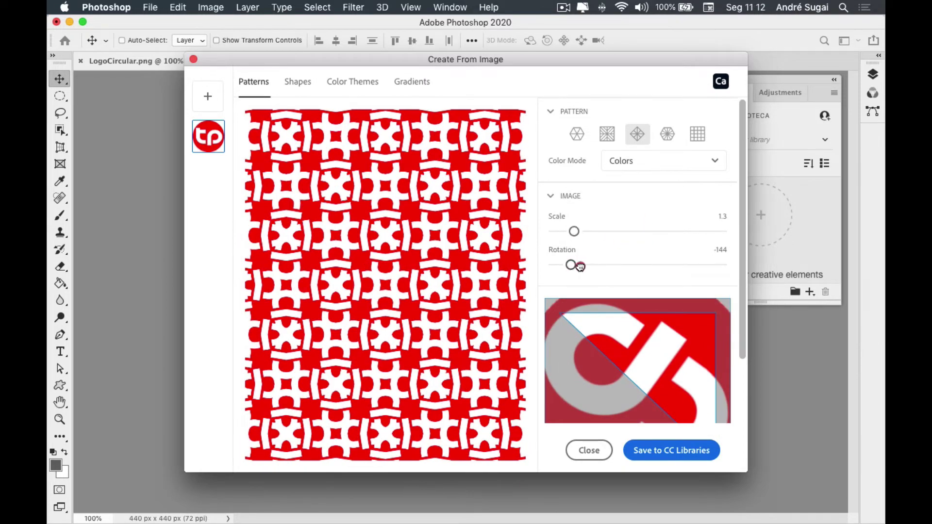
pyautogui.moveTo(580, 267); pyautogui.dragTo(650, 265)
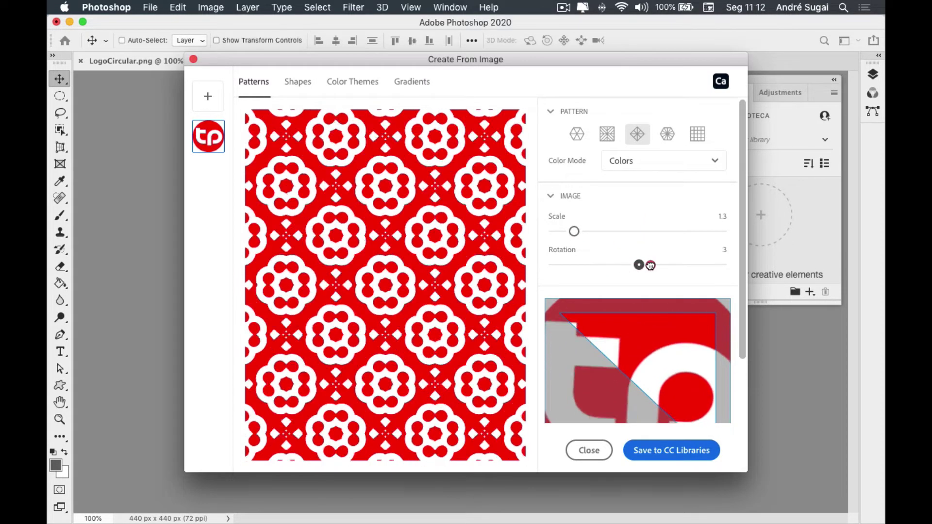
# - Switch to the mirrored square style with the logo at Scale 1.6 and Rotation -75
pyautogui.click(607, 136)
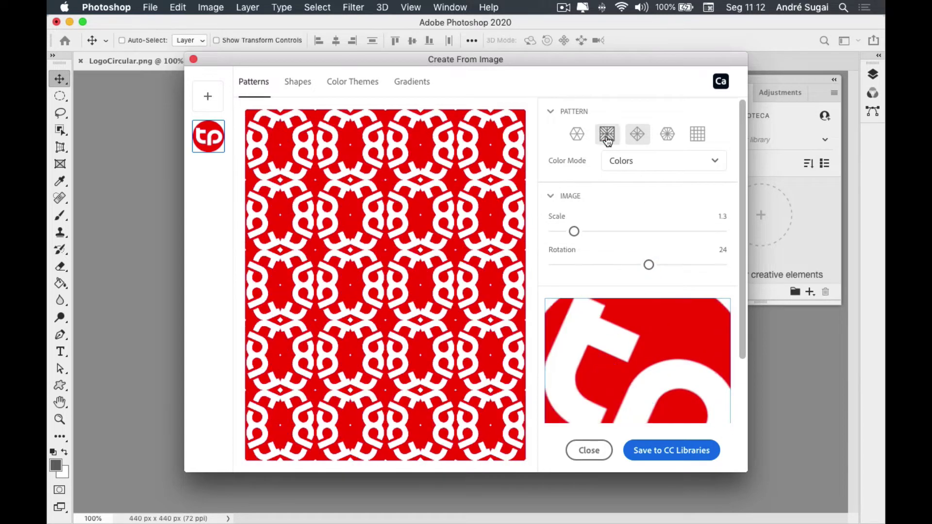
pyautogui.moveTo(574, 231); pyautogui.dragTo(651, 231)
pyautogui.click(628, 231)
pyautogui.moveTo(591, 228); pyautogui.dragTo(577, 229)
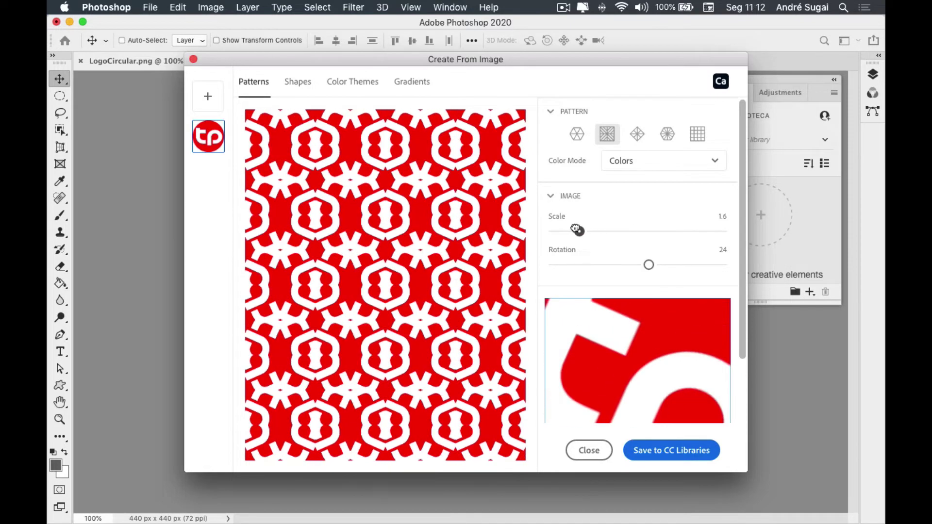
pyautogui.moveTo(649, 265); pyautogui.dragTo(601, 264)
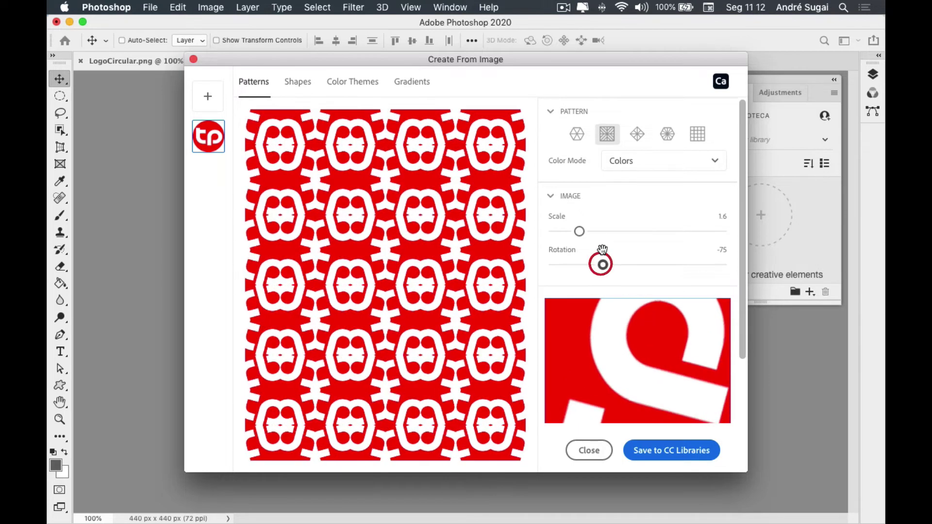
# - Use the triangular kaleidoscope type, tuning the logo to Scale 1.4 and Rotation 126 for white trefoils
pyautogui.click(577, 135)
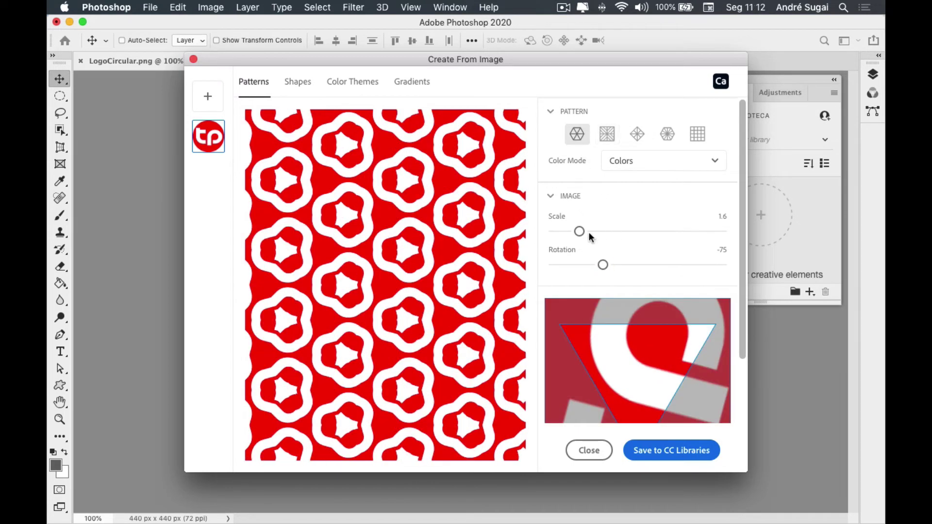
pyautogui.moveTo(579, 231)
pyautogui.mouseDown()
pyautogui.moveTo(640, 238)
pyautogui.moveTo(556, 232)
pyautogui.mouseUp()
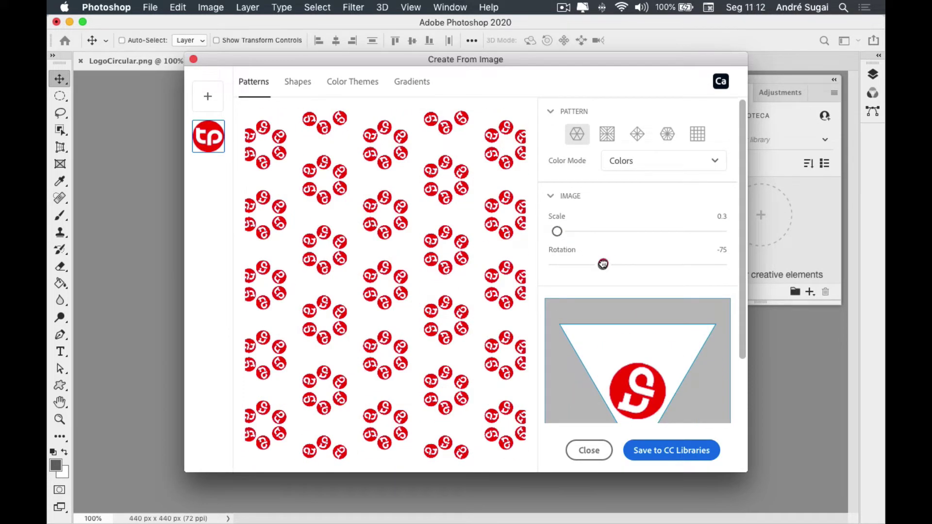
pyautogui.moveTo(603, 264); pyautogui.dragTo(701, 269)
pyautogui.moveTo(557, 231); pyautogui.dragTo(586, 232)
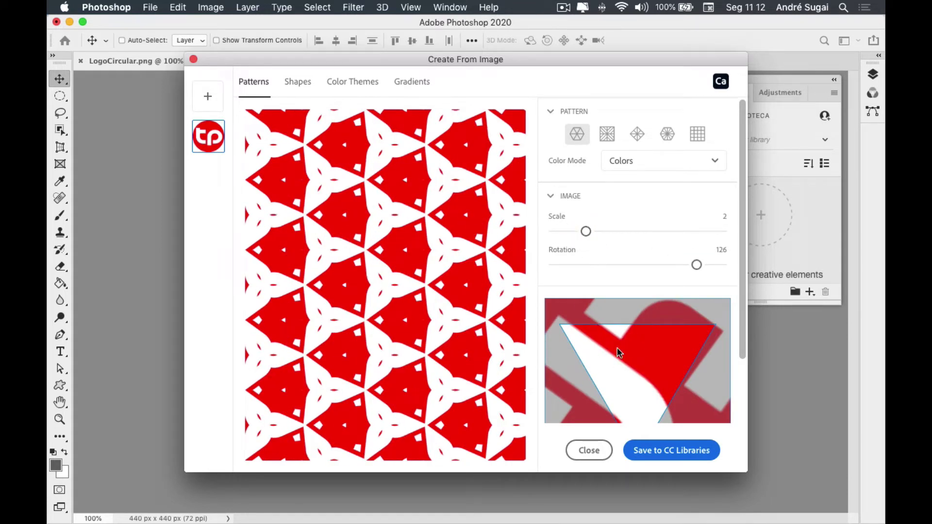
pyautogui.scroll(-2, 619, 373)
pyautogui.scroll(-2, 619, 374)
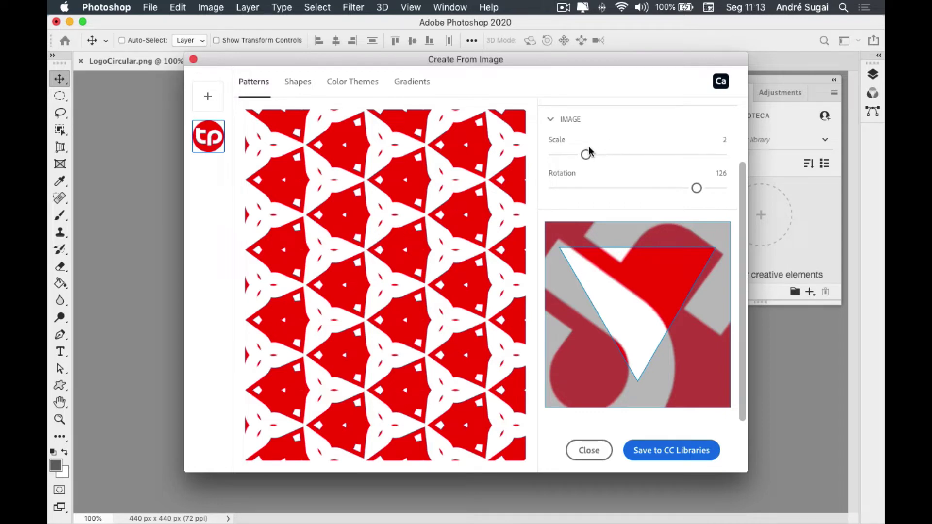
pyautogui.moveTo(586, 154); pyautogui.dragTo(570, 155)
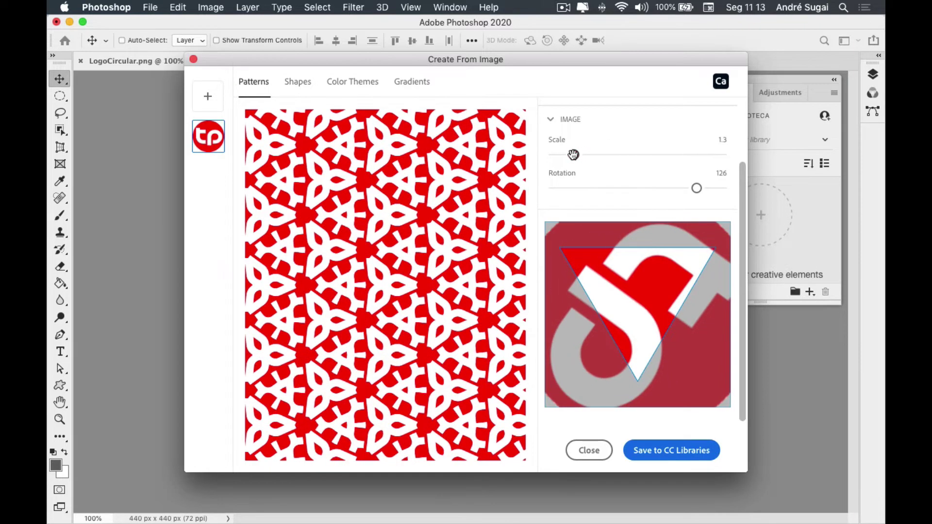
# - Save the logo pattern to CC Libraries and add Image0001 copy.png as a second source image
pyautogui.click(656, 450)
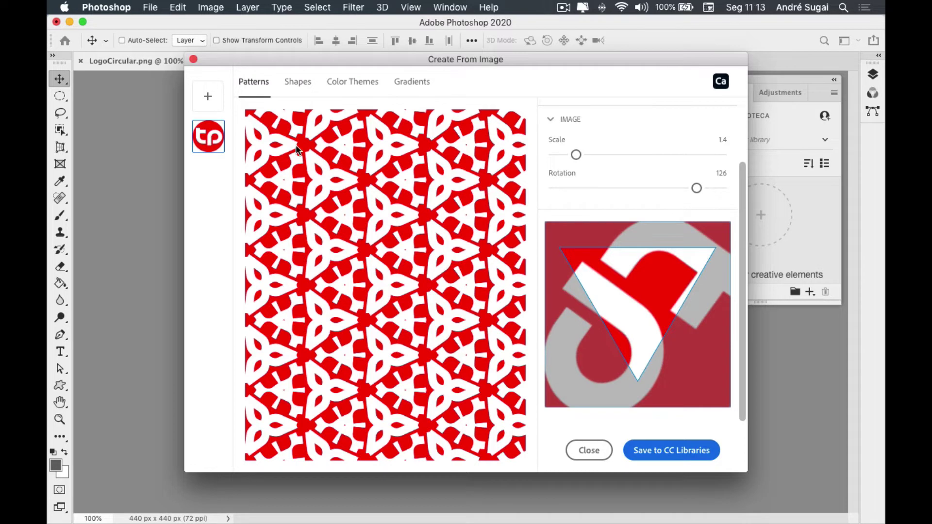
pyautogui.click(209, 98)
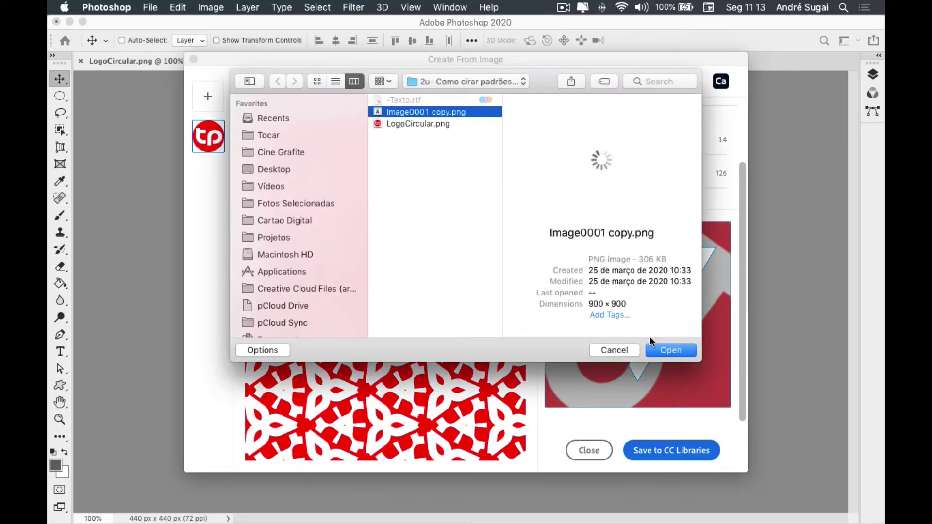
pyautogui.click(661, 350)
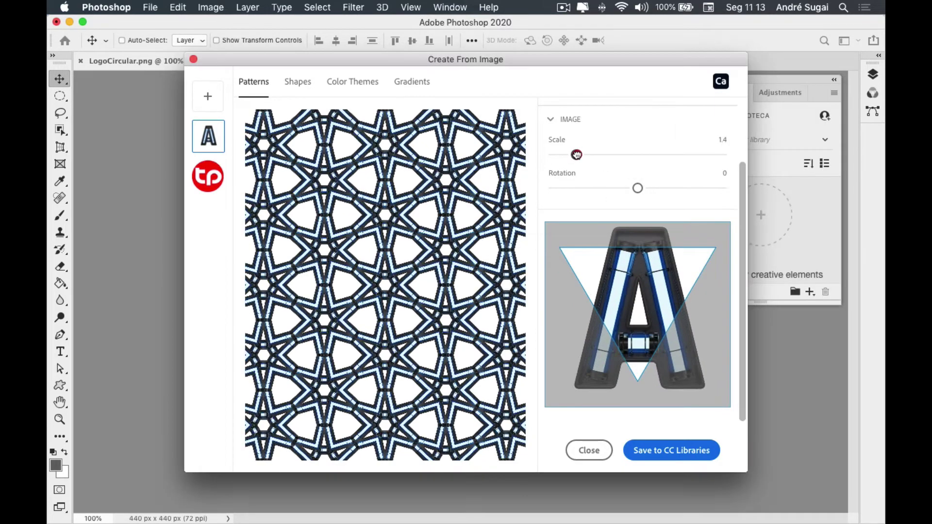
# - Enlarge the letter A to Scale 3 and preview each of the four symmetry types
pyautogui.moveTo(569, 155); pyautogui.dragTo(602, 155)
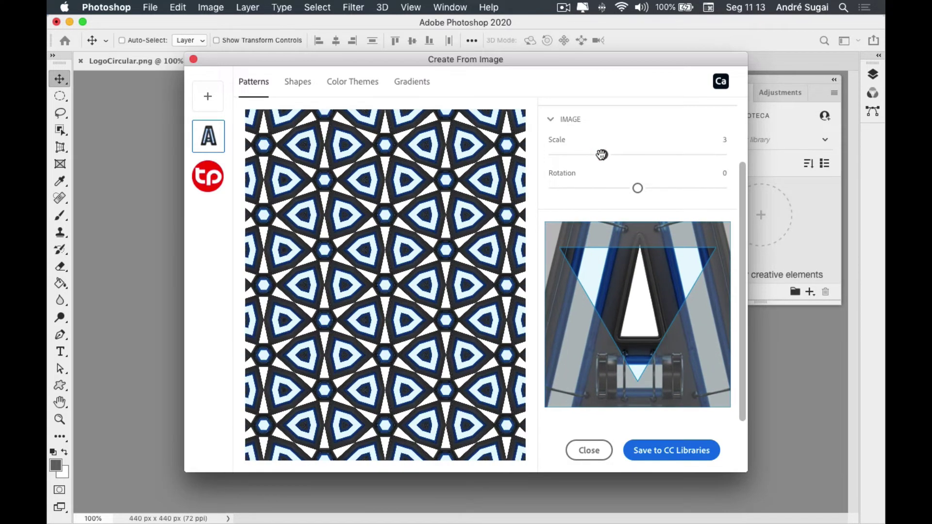
pyautogui.scroll(3, 602, 154)
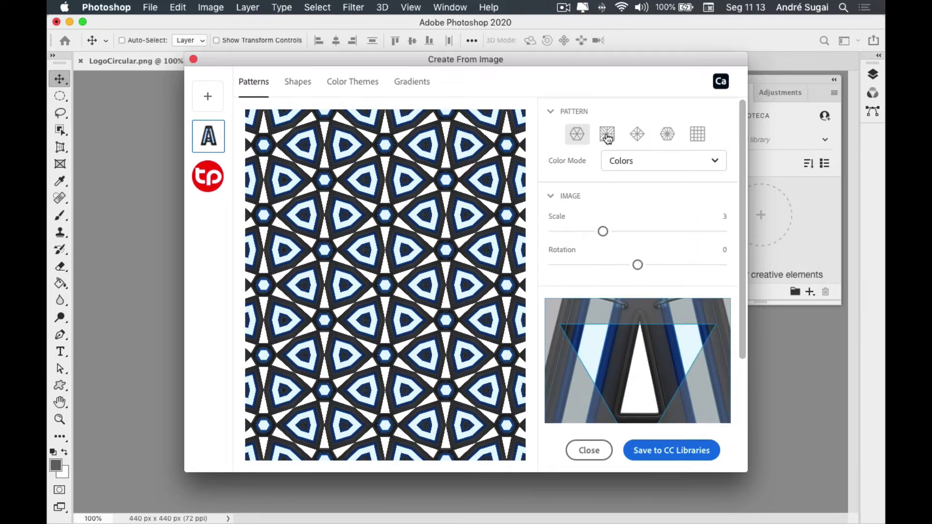
pyautogui.click(607, 137)
pyautogui.click(639, 136)
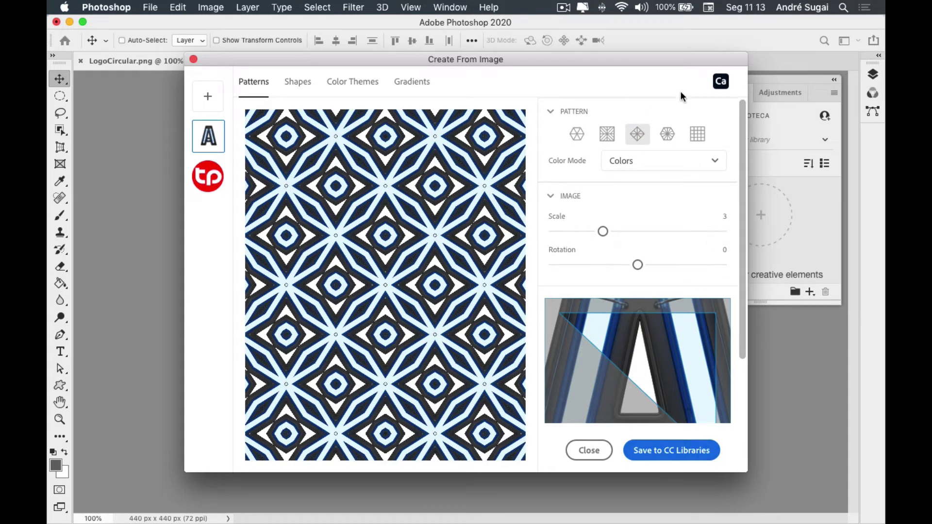
pyautogui.click(669, 137)
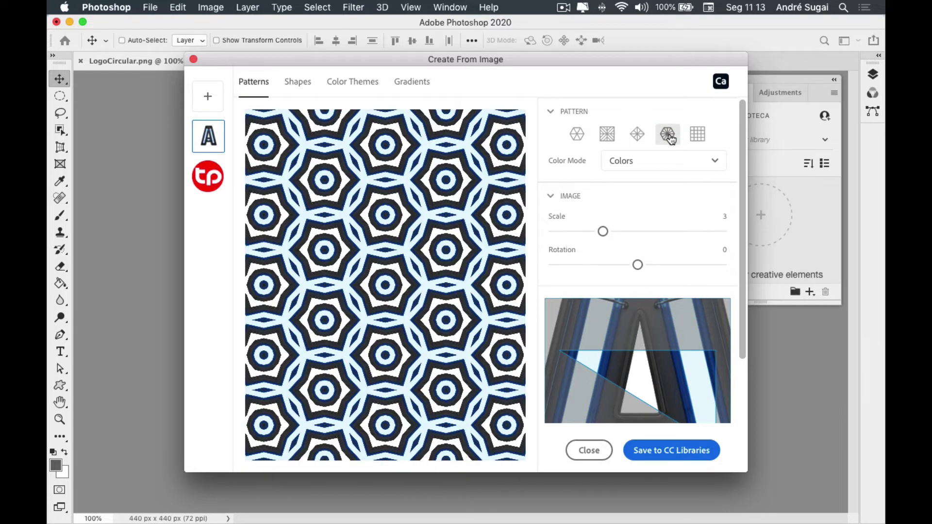
pyautogui.click(700, 138)
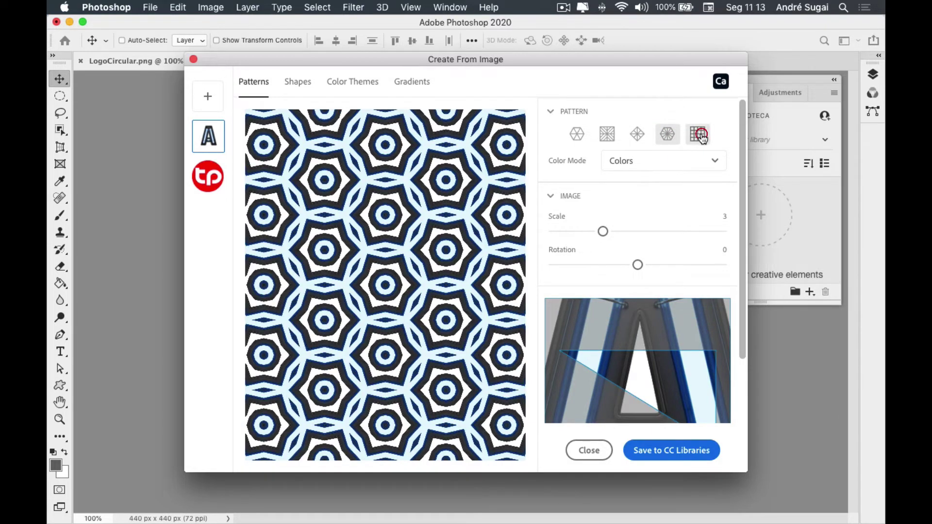
# - Toggle Grayscale and back to Colors, then settle on the second, diamond-lattice symmetry type
pyautogui.click(654, 161)
pyautogui.click(636, 210)
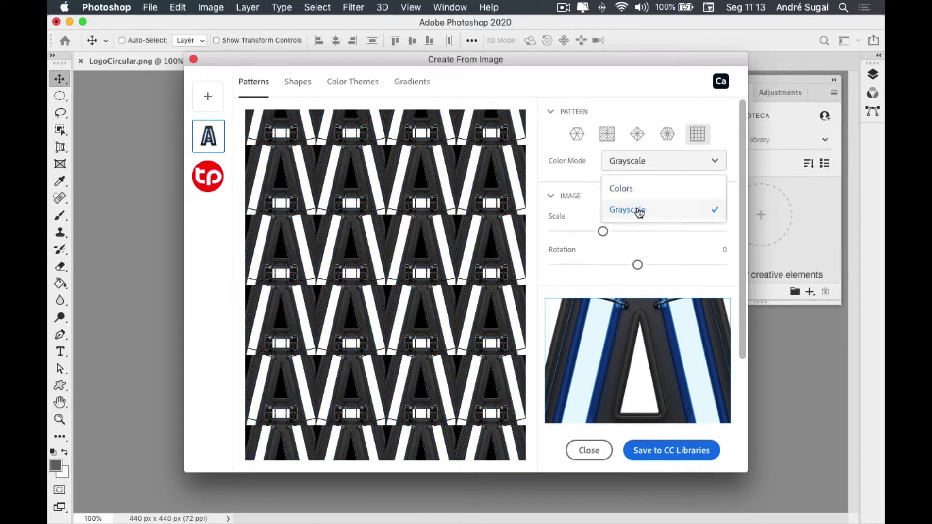
pyautogui.click(649, 165)
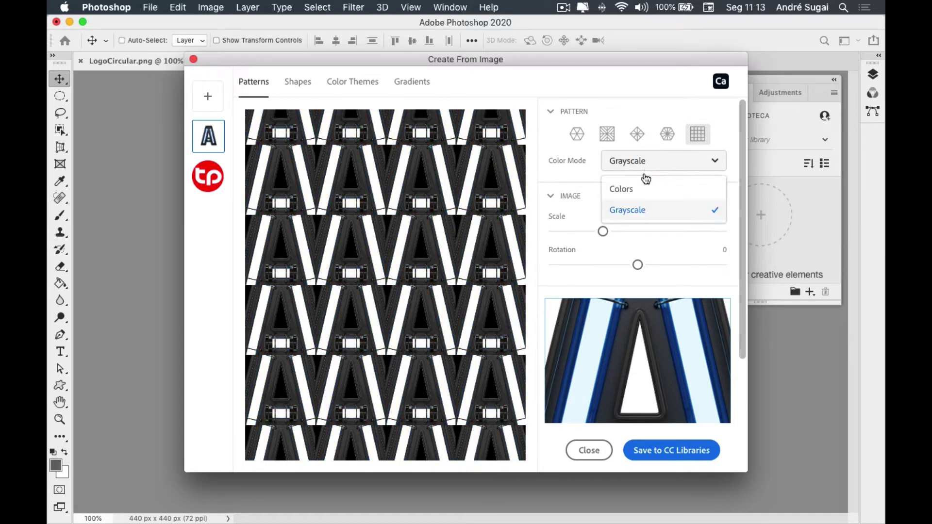
pyautogui.click(631, 189)
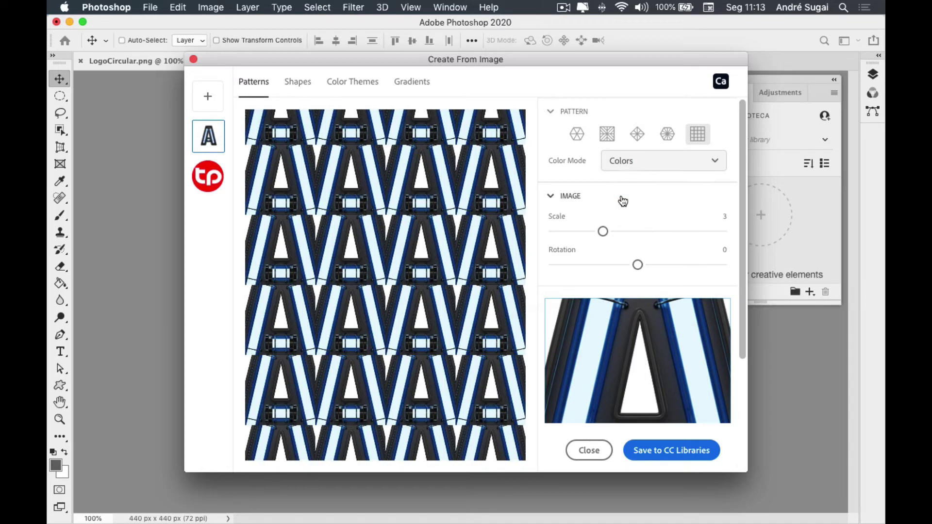
pyautogui.click(577, 135)
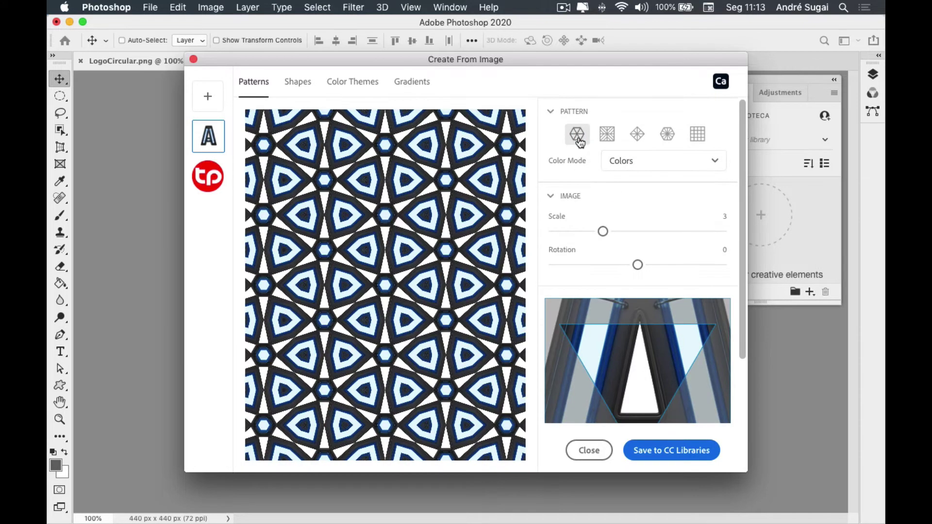
pyautogui.click(605, 138)
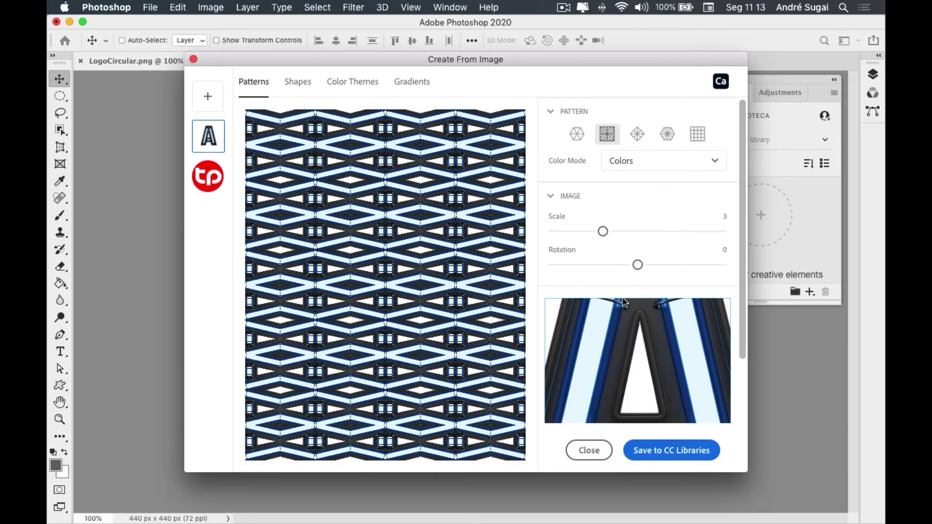
# - Tune the A's size and angle, ending at Scale 2 and Rotation -50 for open diamonds
pyautogui.moveTo(600, 234)
pyautogui.mouseDown()
pyautogui.moveTo(585, 233)
pyautogui.moveTo(634, 233)
pyautogui.moveTo(615, 229)
pyautogui.mouseUp()
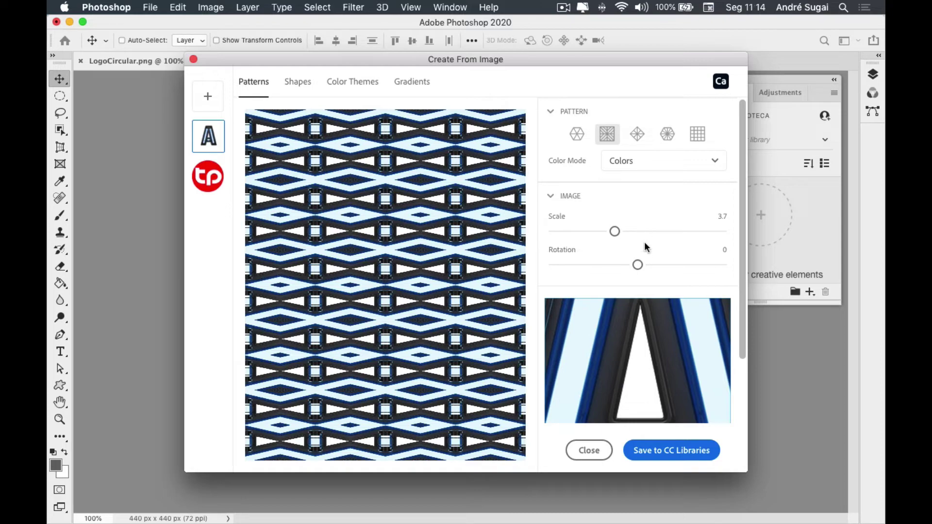
pyautogui.moveTo(639, 264)
pyautogui.mouseDown()
pyautogui.moveTo(670, 265)
pyautogui.moveTo(650, 266)
pyautogui.mouseUp()
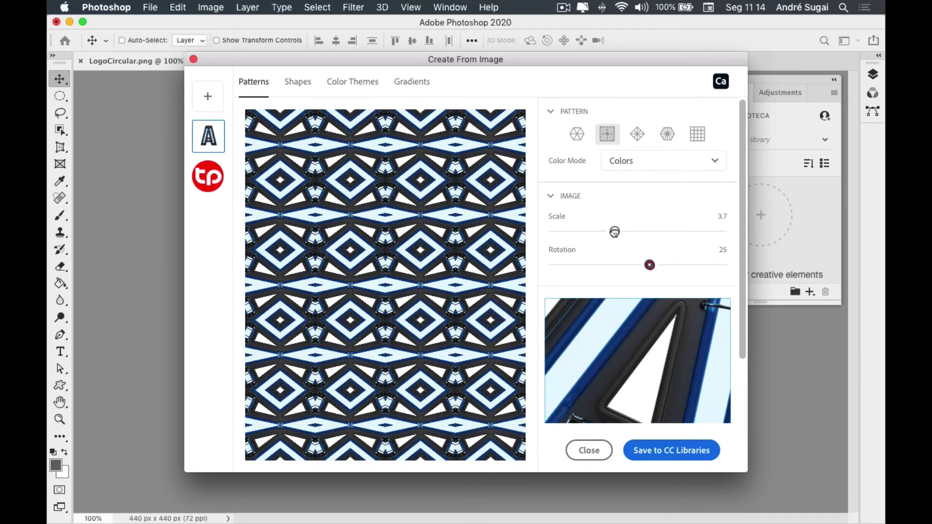
pyautogui.moveTo(615, 232); pyautogui.dragTo(696, 235)
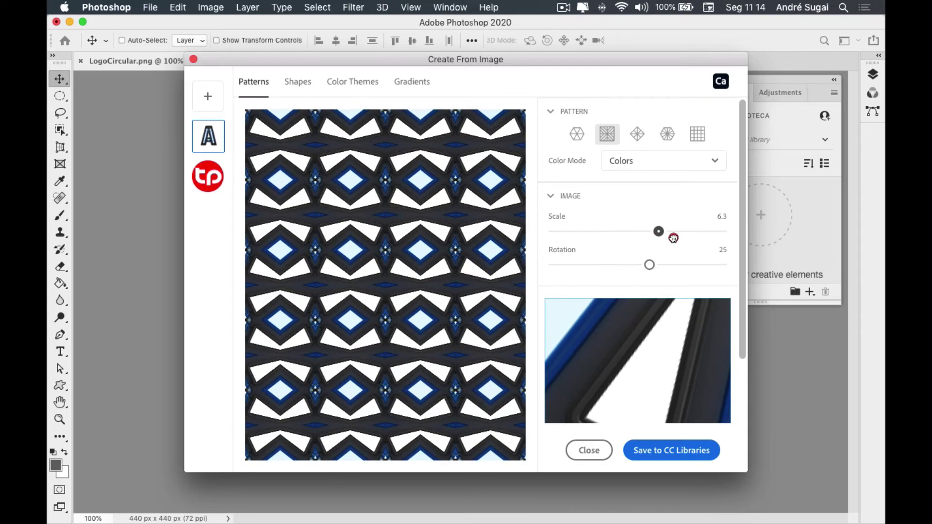
pyautogui.moveTo(696, 235); pyautogui.dragTo(586, 232)
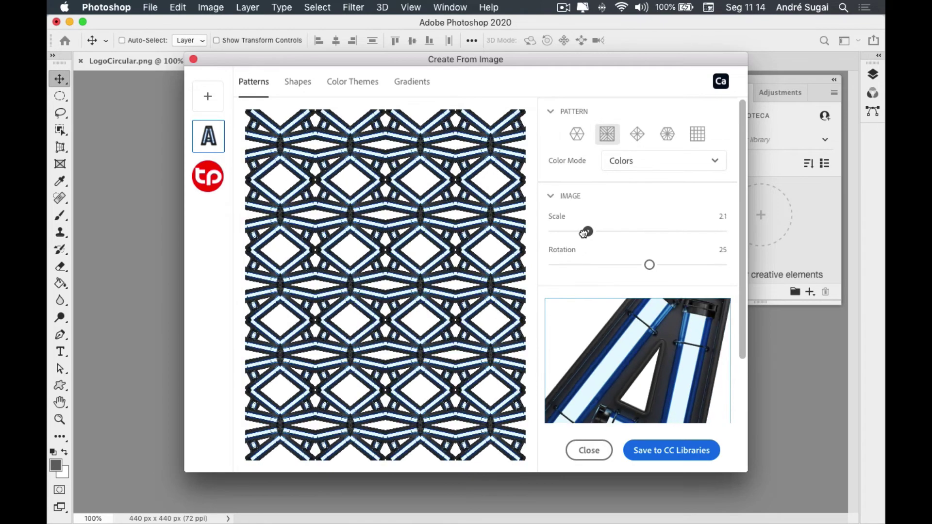
pyautogui.moveTo(649, 265); pyautogui.dragTo(613, 269)
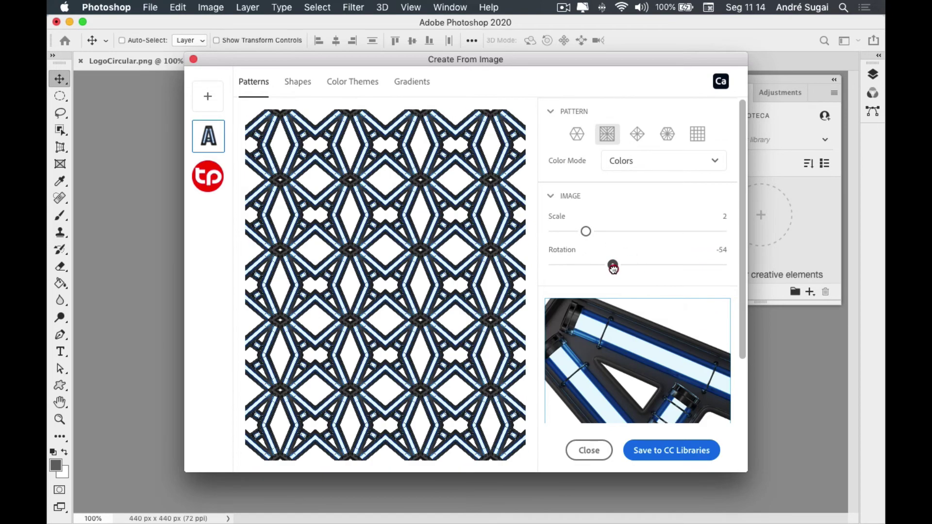
# - Switch to the first symmetry type and tune the A to Rotation 111 and Scale 3.3
pyautogui.click(576, 136)
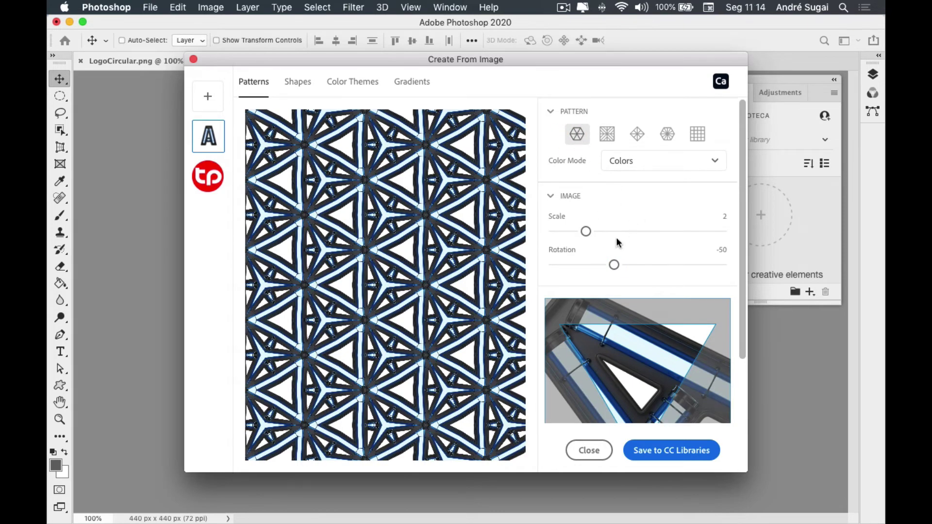
pyautogui.moveTo(614, 264)
pyautogui.mouseDown()
pyautogui.moveTo(659, 264)
pyautogui.moveTo(649, 262)
pyautogui.mouseUp()
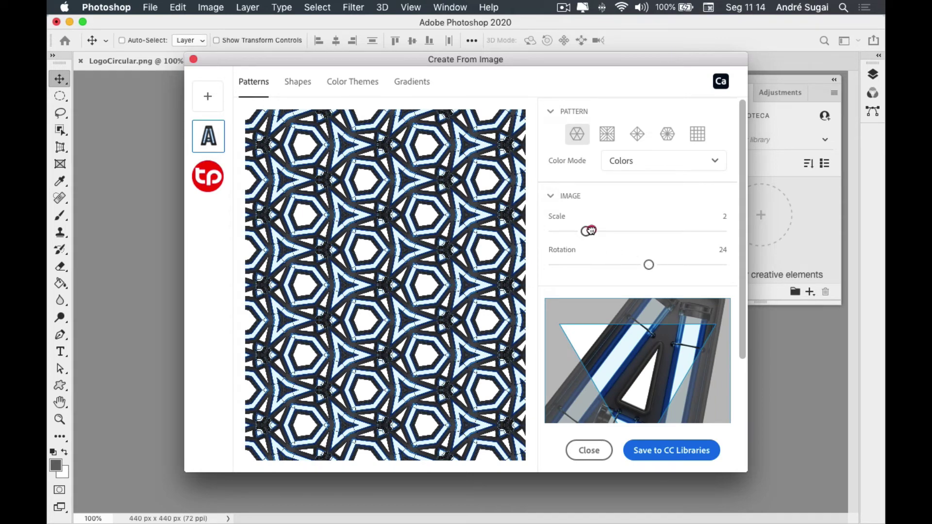
pyautogui.moveTo(591, 230); pyautogui.dragTo(597, 229)
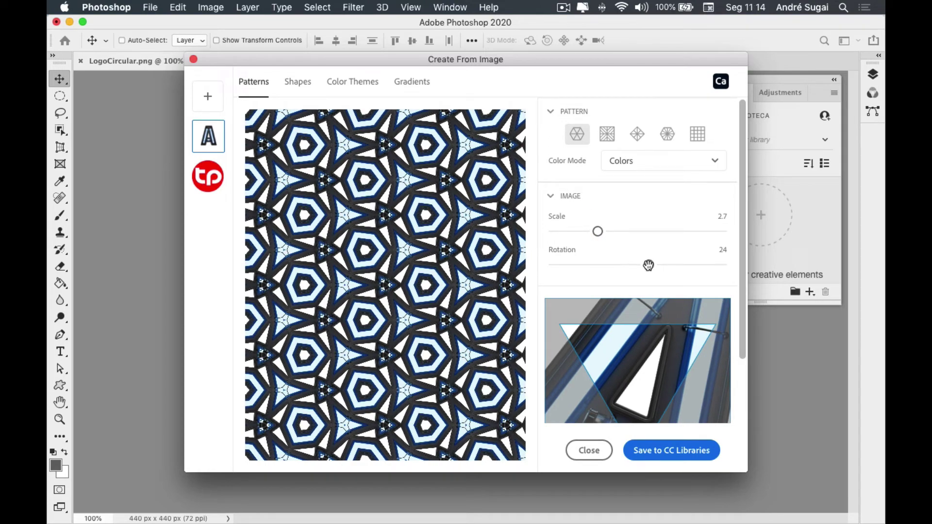
pyautogui.moveTo(649, 264); pyautogui.dragTo(690, 263)
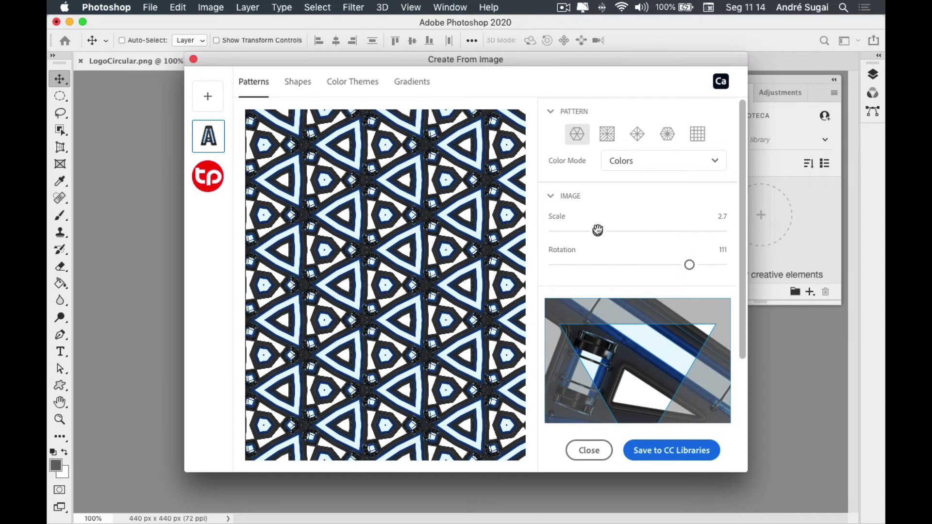
pyautogui.moveTo(598, 231); pyautogui.dragTo(563, 230)
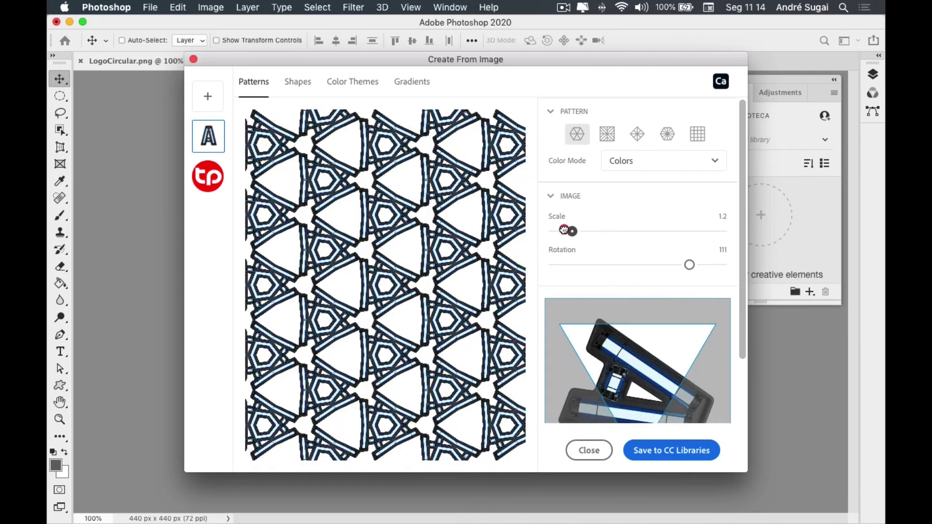
pyautogui.moveTo(564, 230); pyautogui.dragTo(608, 230)
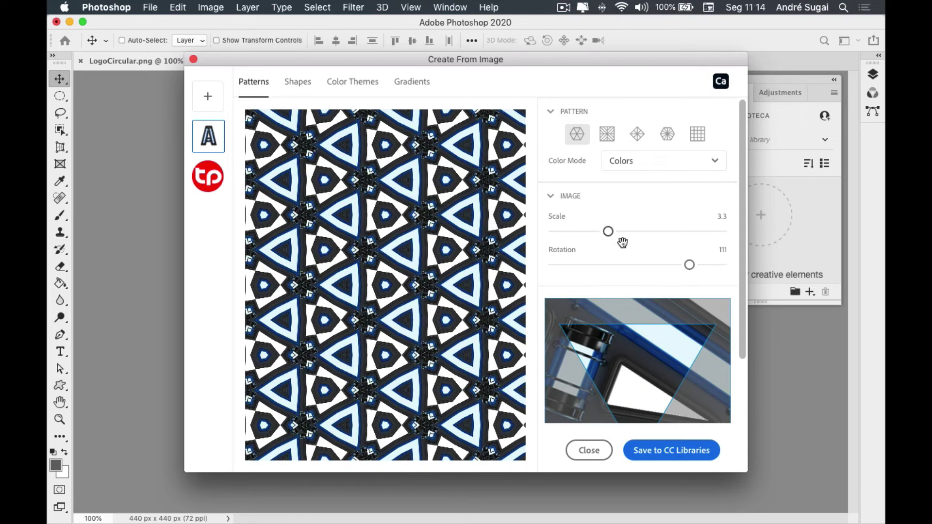
# - Move to the third, star-grid symmetry type with the A at Scale 2.8 and Rotation -110
pyautogui.click(607, 136)
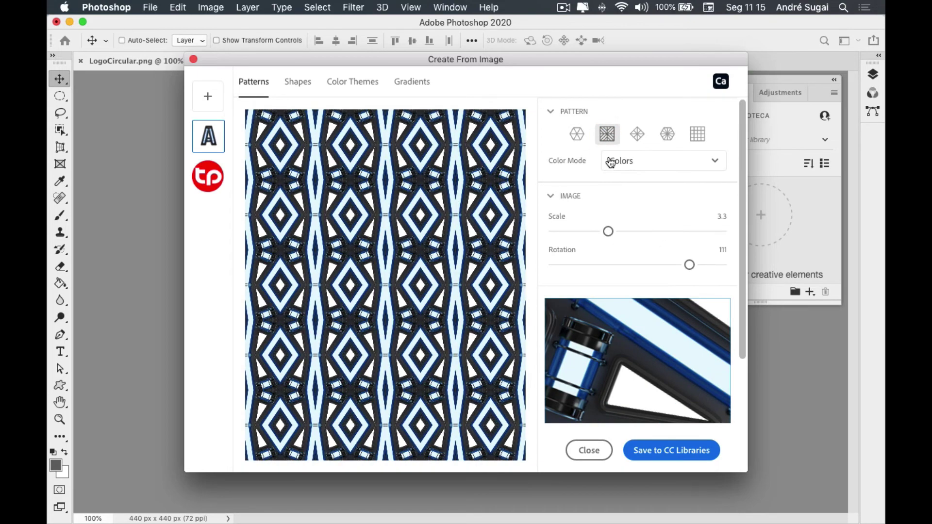
pyautogui.moveTo(606, 232); pyautogui.dragTo(582, 232)
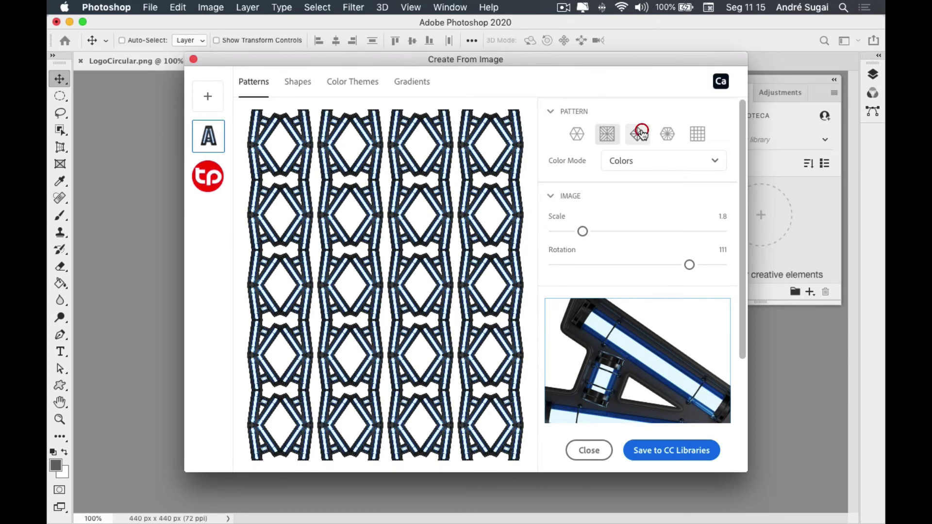
pyautogui.click(638, 134)
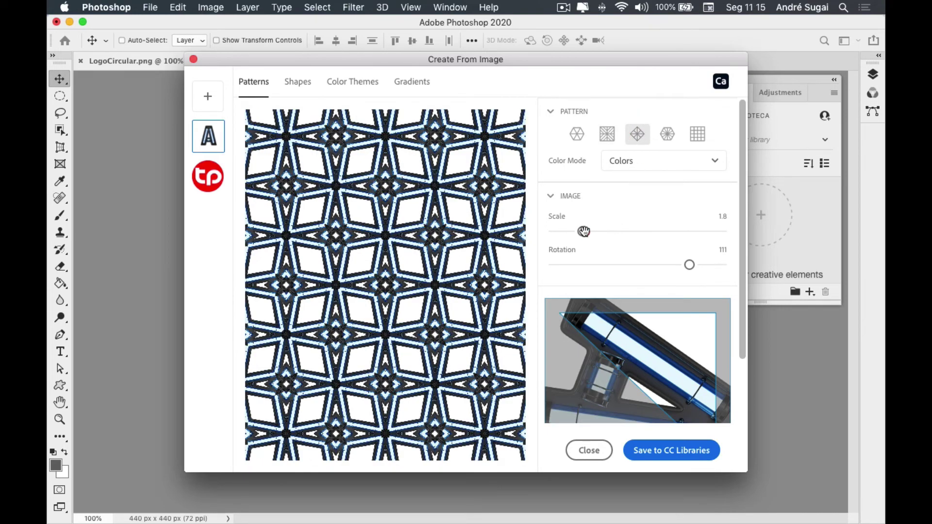
pyautogui.moveTo(583, 232); pyautogui.dragTo(600, 232)
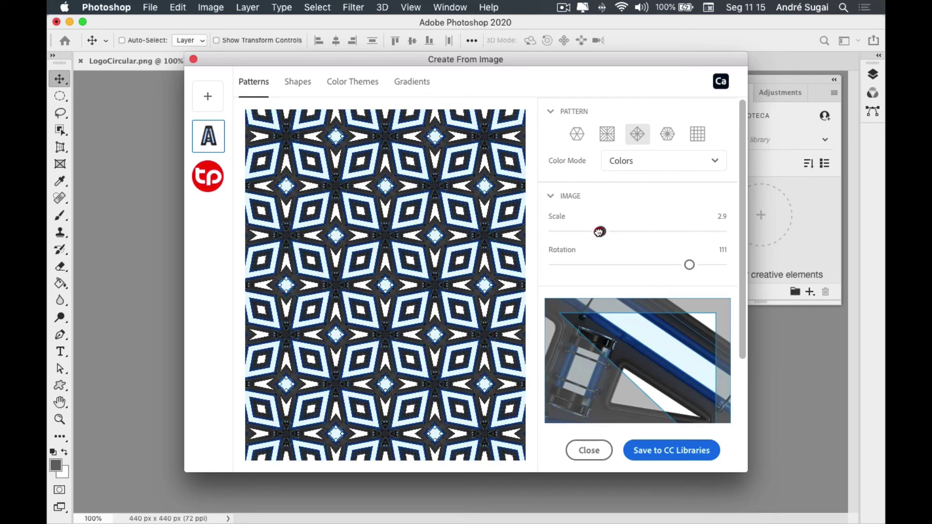
pyautogui.moveTo(689, 265); pyautogui.dragTo(566, 258)
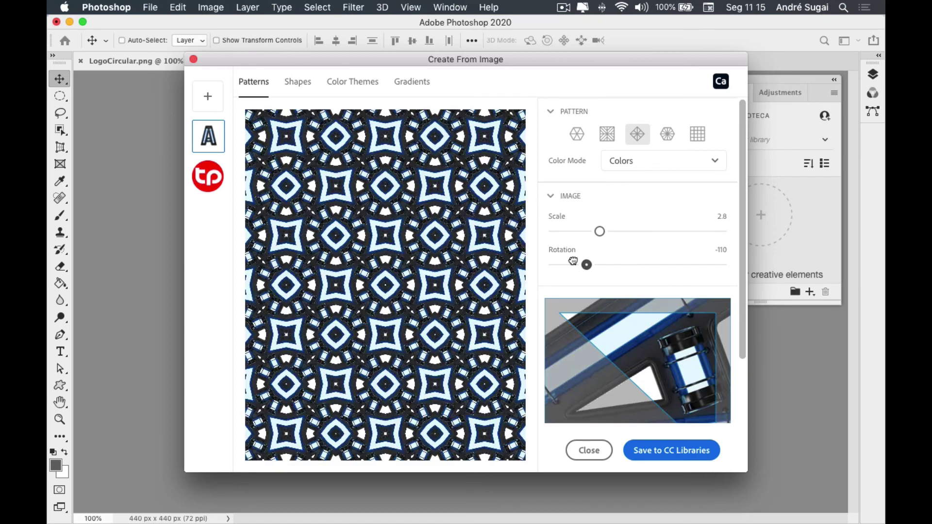